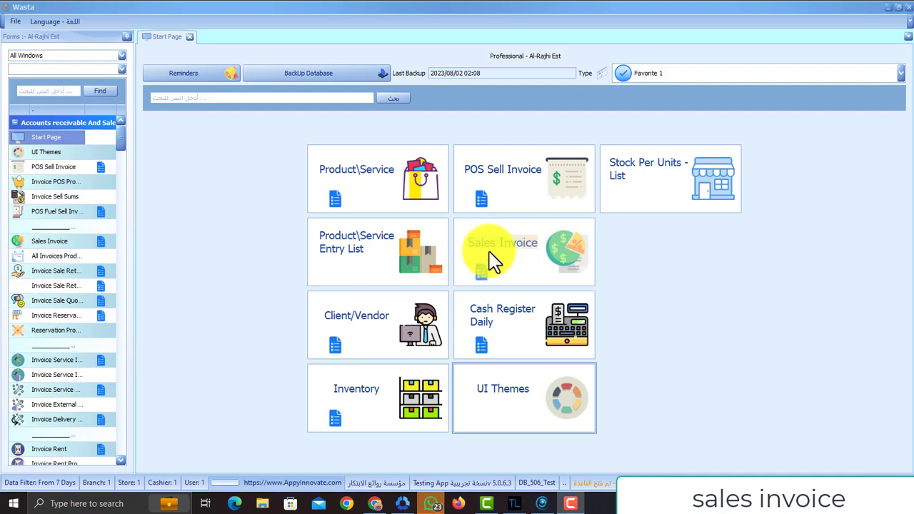
Search the forms list for "sales", open the Sales Invoice form and start a new invoice.
{"action": "left_click", "coordinate": [38, 90]}
{"action": "type", "text": "sal"}
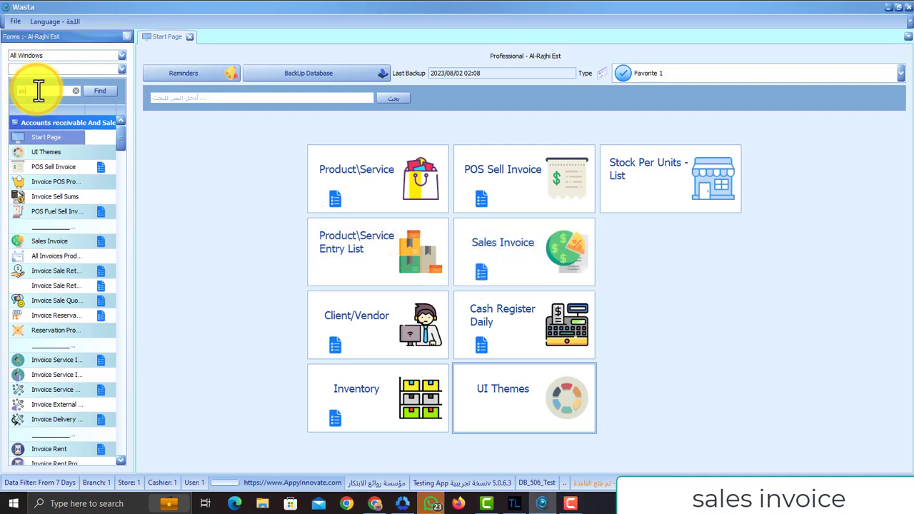
{"action": "type", "text": "es"}
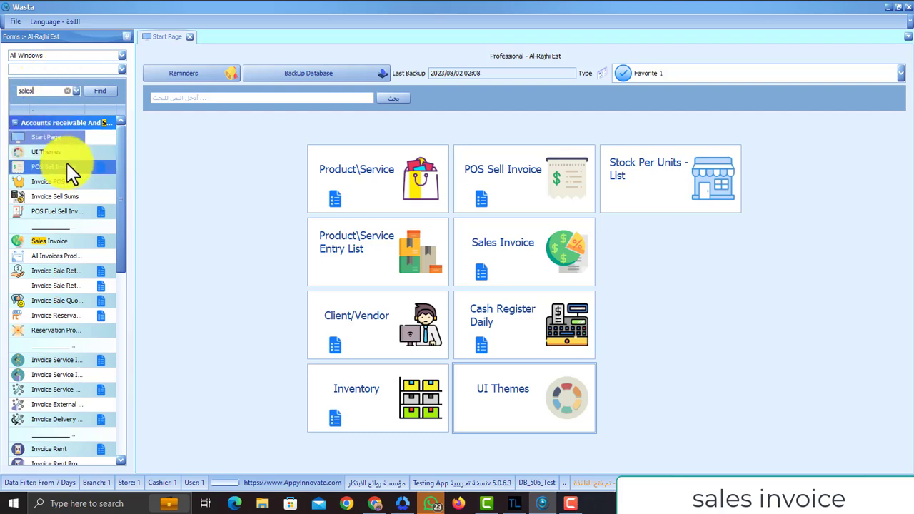
{"action": "left_click", "coordinate": [55, 246]}
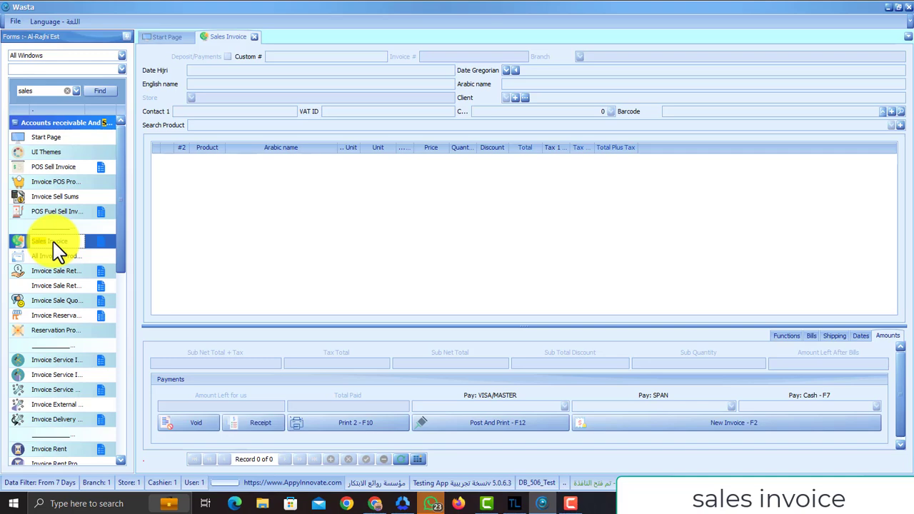
{"action": "left_click", "coordinate": [697, 428]}
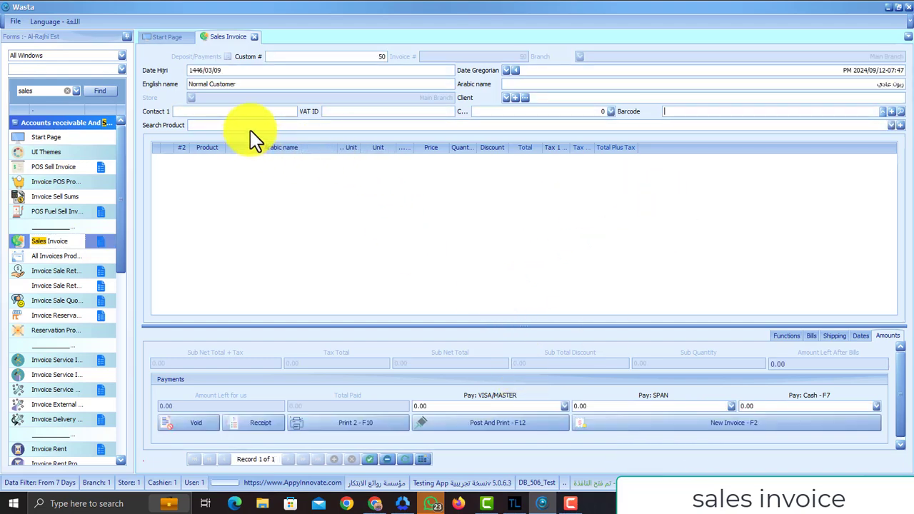
Add the first seven products from the product search list to the invoice.
{"action": "left_click", "coordinate": [892, 126]}
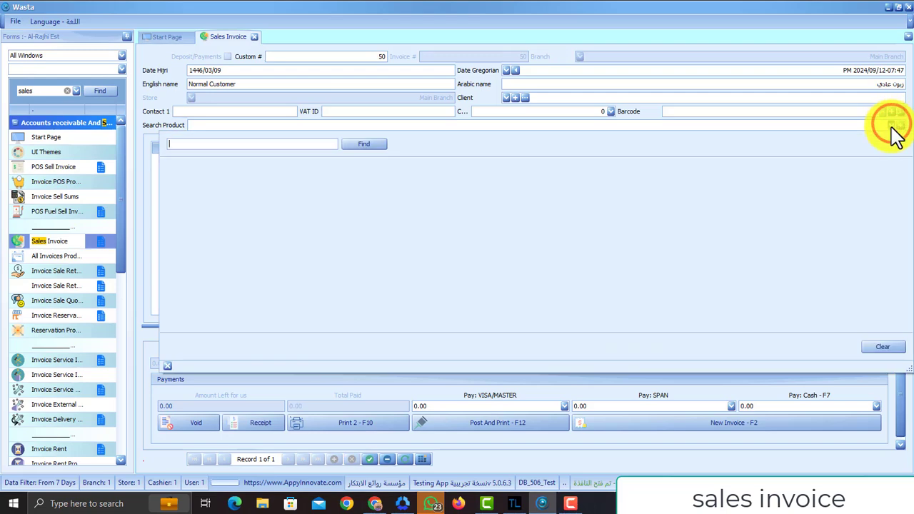
{"action": "left_click", "coordinate": [191, 189]}
{"action": "left_click", "coordinate": [190, 203]}
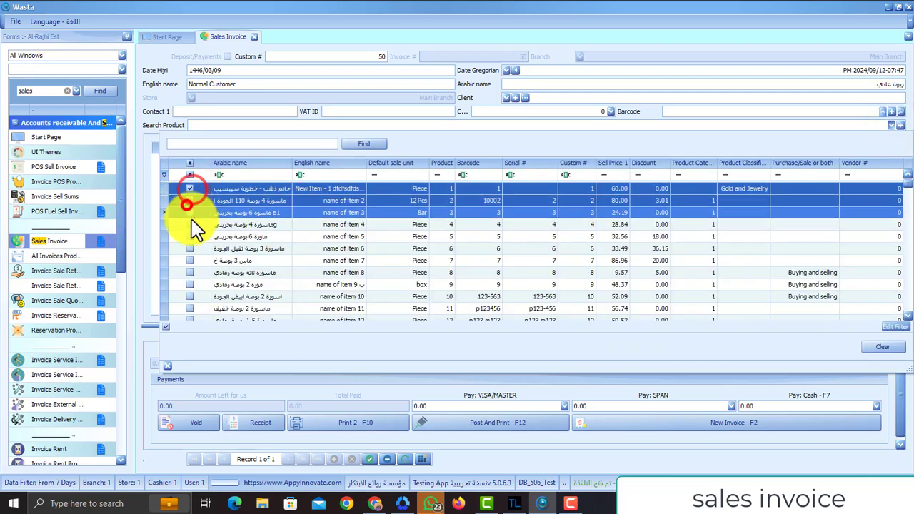
{"action": "left_click", "coordinate": [189, 214]}
{"action": "left_click", "coordinate": [191, 225]}
{"action": "left_click", "coordinate": [190, 237]}
{"action": "left_click", "coordinate": [190, 249]}
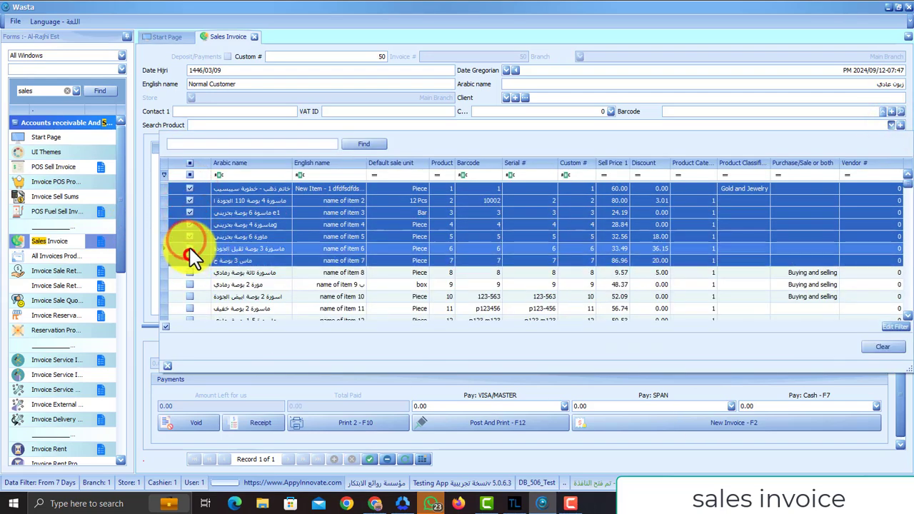
{"action": "left_click", "coordinate": [189, 260]}
{"action": "left_click", "coordinate": [903, 126]}
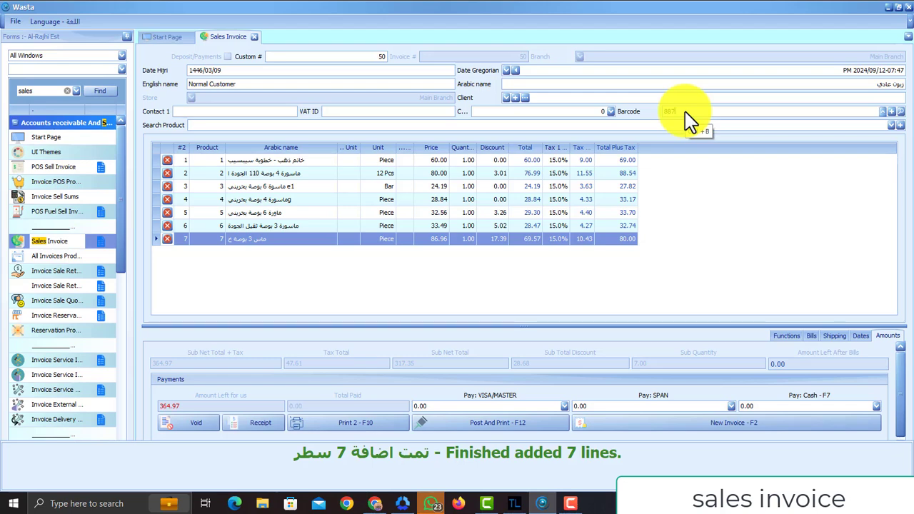
Add the product with the entered barcode to the invoice and try to add another with barcode 77.
{"action": "key", "text": "Return"}
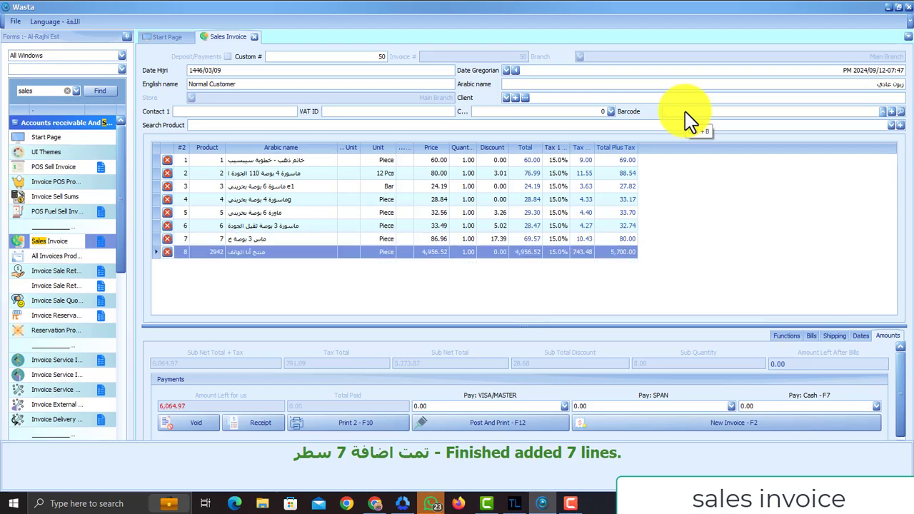
{"action": "type", "text": "77"}
{"action": "key", "text": "Return"}
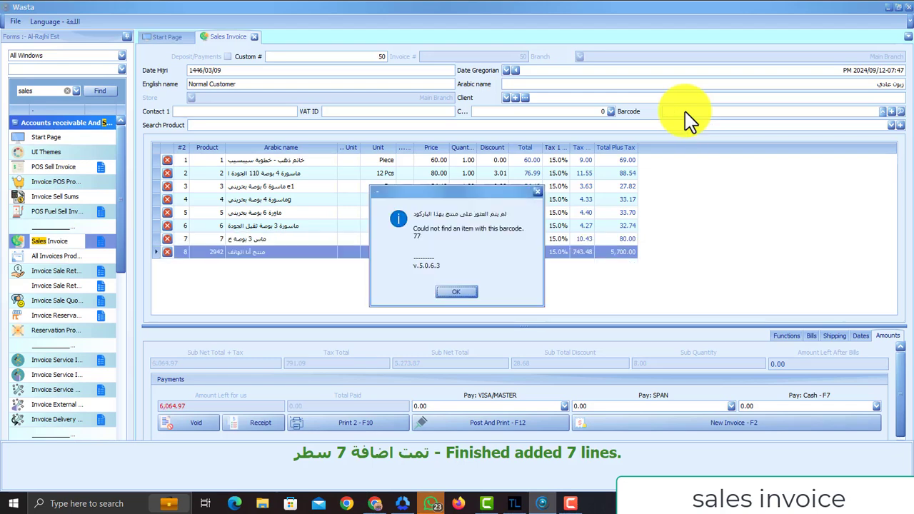
{"action": "left_click", "coordinate": [454, 293]}
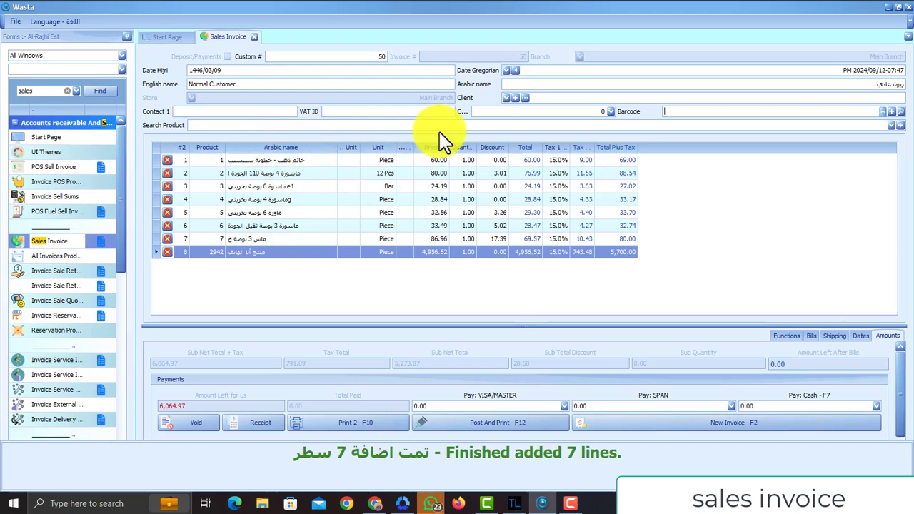
Assign a client to the invoice by filtering the client list's English name with "ib" and choosing the matching customer.
{"action": "left_click", "coordinate": [505, 97]}
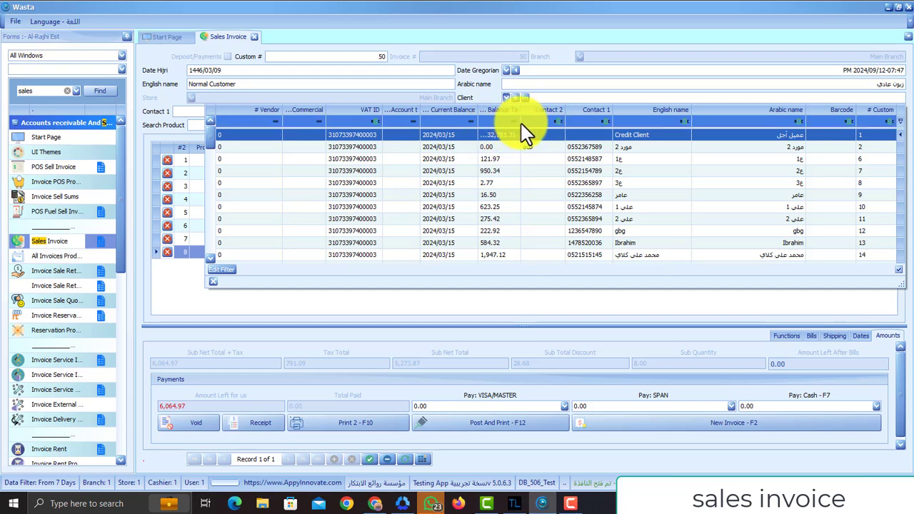
{"action": "left_click", "coordinate": [661, 123]}
{"action": "type", "text": "ibbr"}
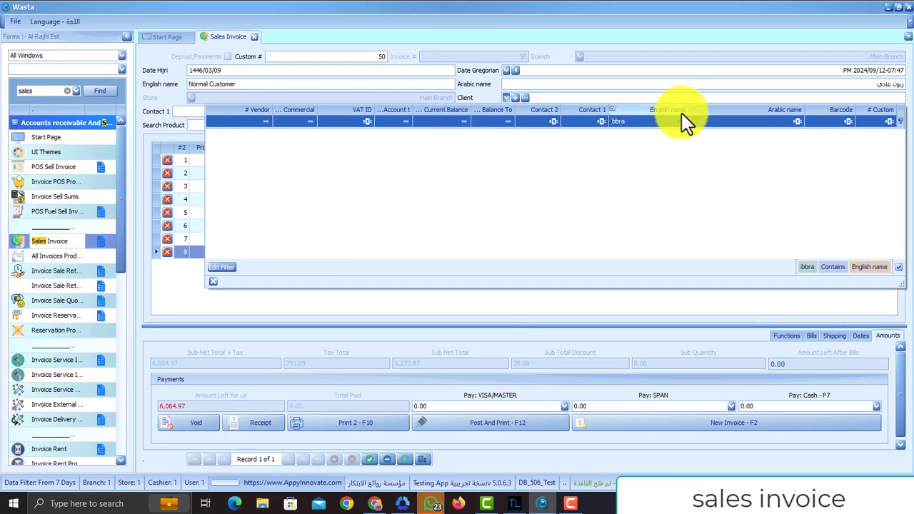
{"action": "left_click", "coordinate": [646, 121]}
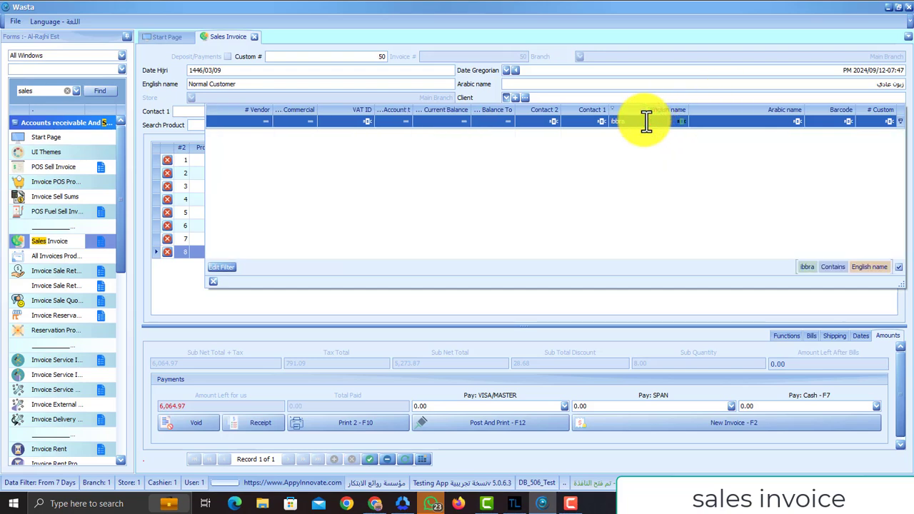
{"action": "left_click", "coordinate": [638, 120]}
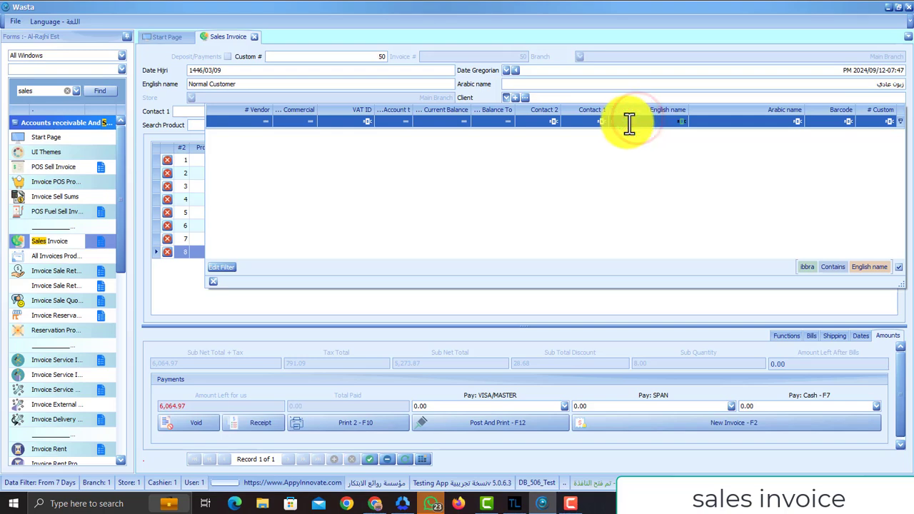
{"action": "type", "text": "ib"}
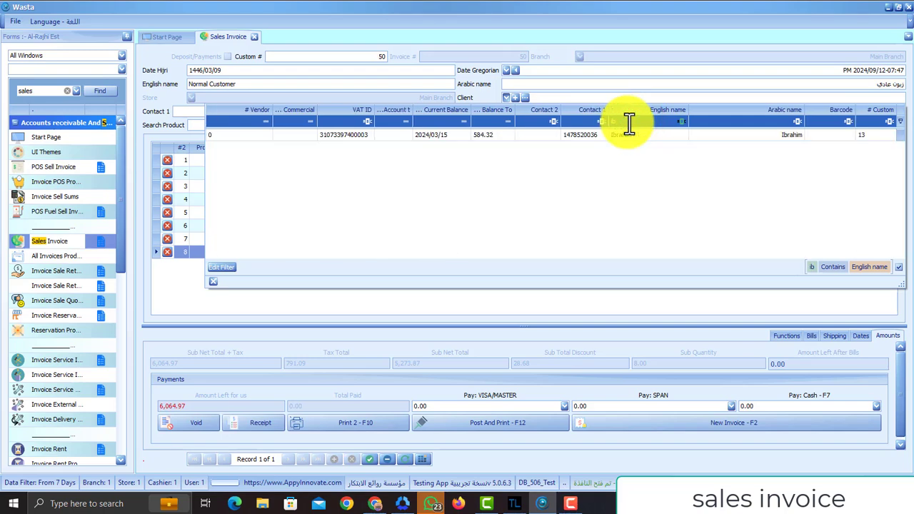
{"action": "left_click", "coordinate": [627, 135]}
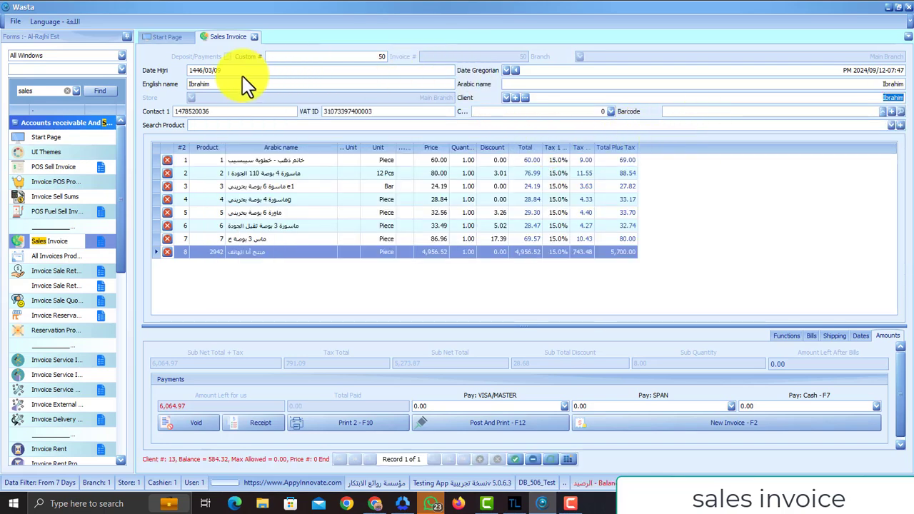
Review the invoice's date, client name, contact and VAT ID fields, and save the invoice.
{"action": "left_click", "coordinate": [377, 75]}
{"action": "left_click", "coordinate": [311, 71]}
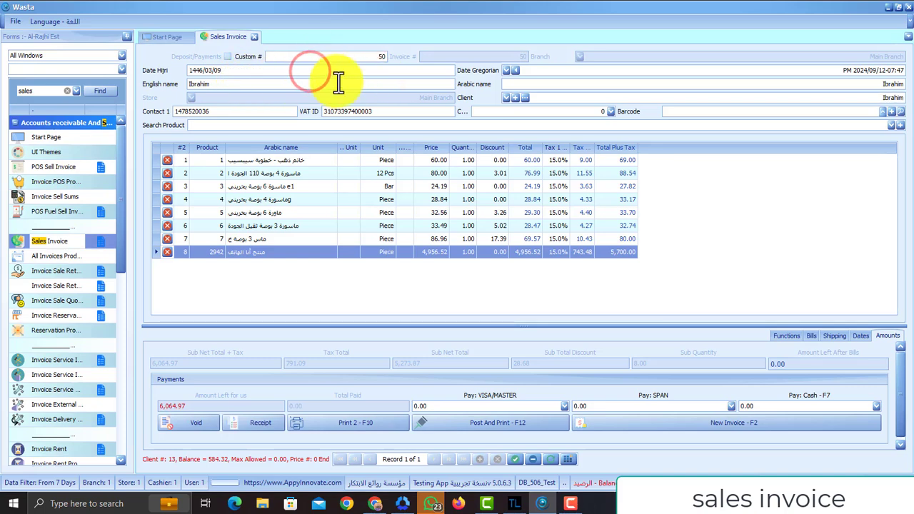
{"action": "left_click", "coordinate": [531, 86]}
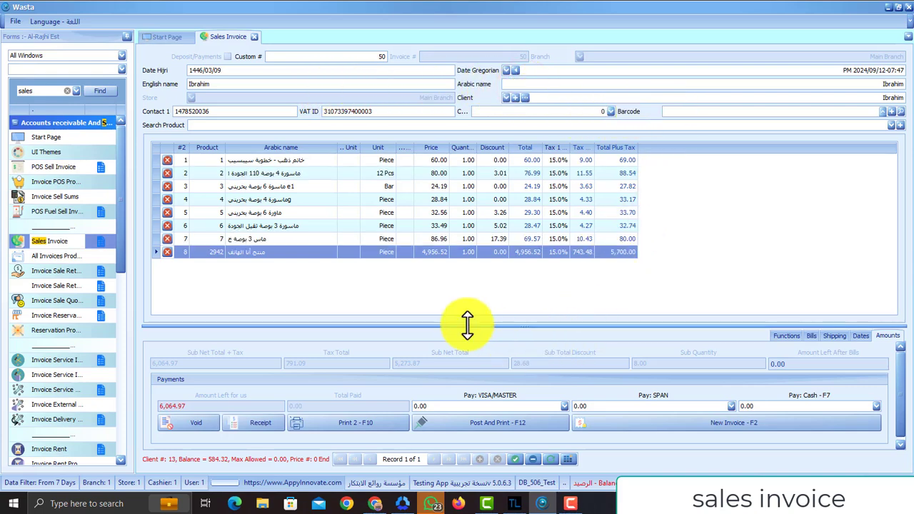
{"action": "left_click", "coordinate": [299, 201]}
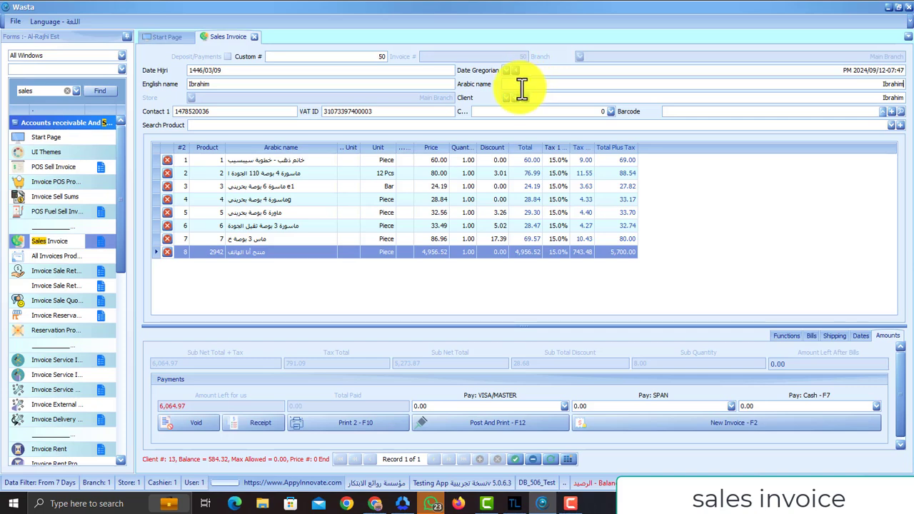
{"action": "left_click", "coordinate": [245, 115]}
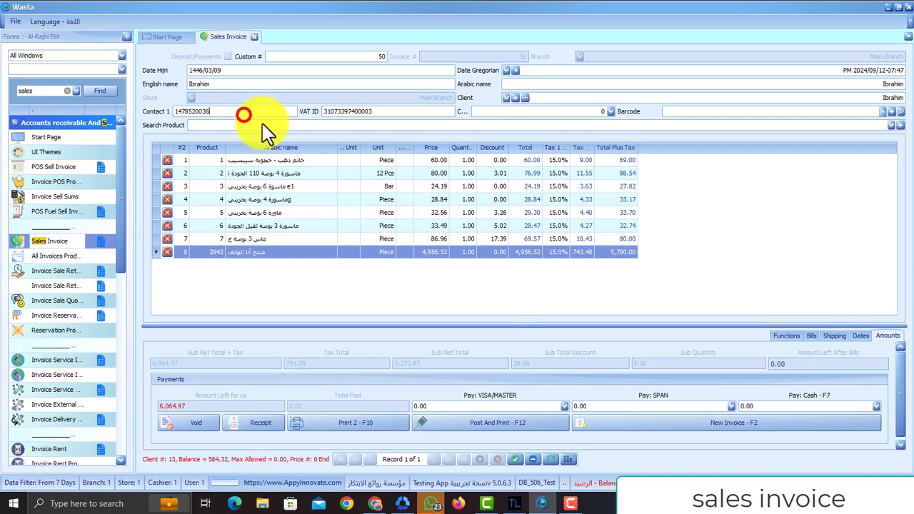
{"action": "left_click", "coordinate": [340, 112]}
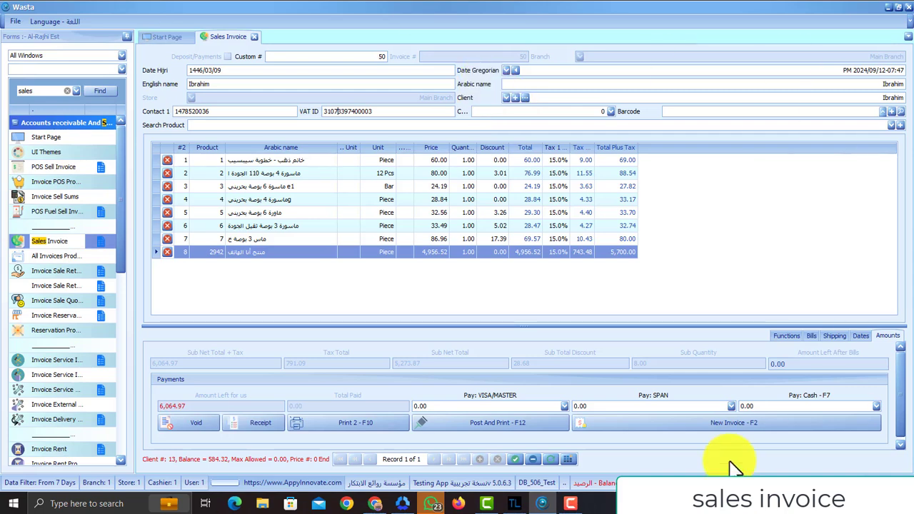
{"action": "left_click", "coordinate": [515, 460]}
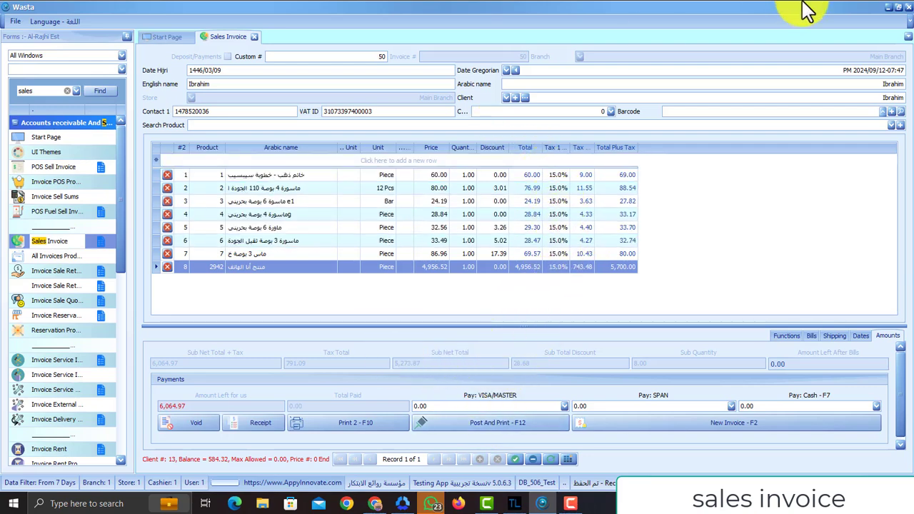
Split the payment into 606 by VISA/MASTER, 5,000 by SPAN and 458.97 in cash, and save the invoice.
{"action": "left_click", "coordinate": [452, 406]}
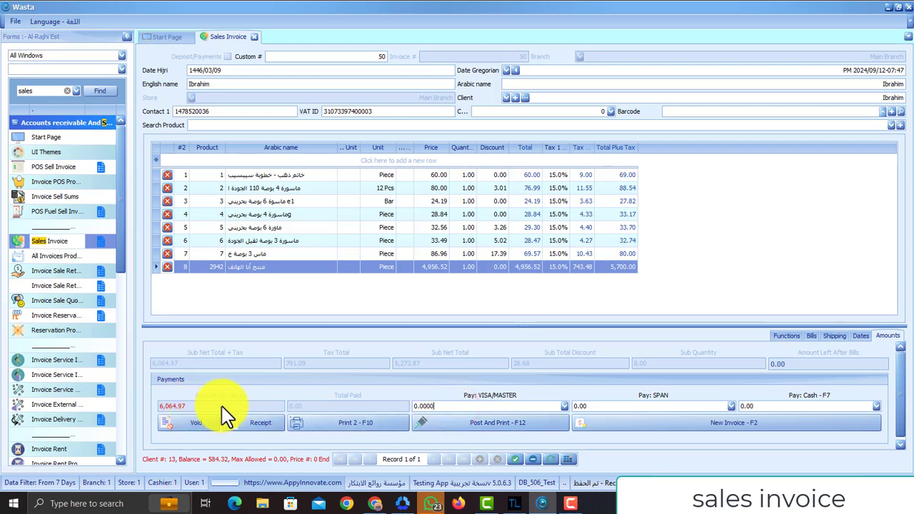
{"action": "left_click", "coordinate": [190, 405]}
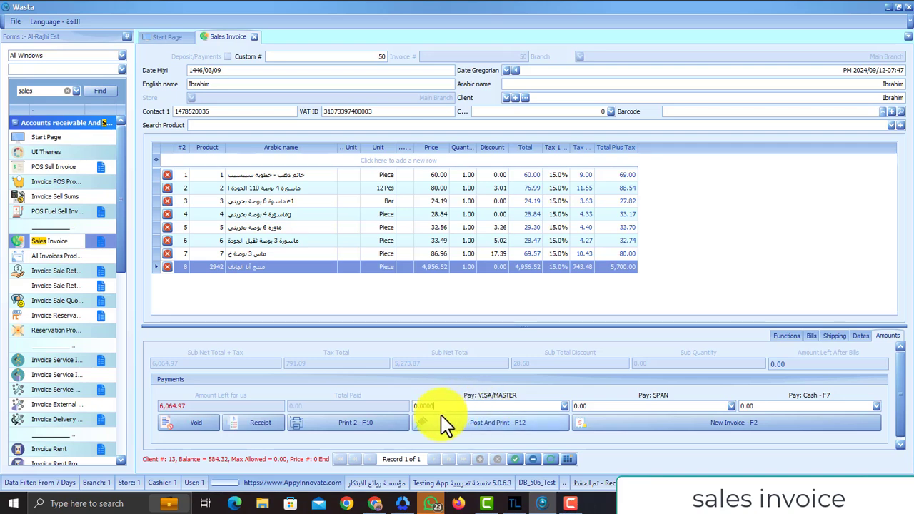
{"action": "left_click", "coordinate": [788, 407]}
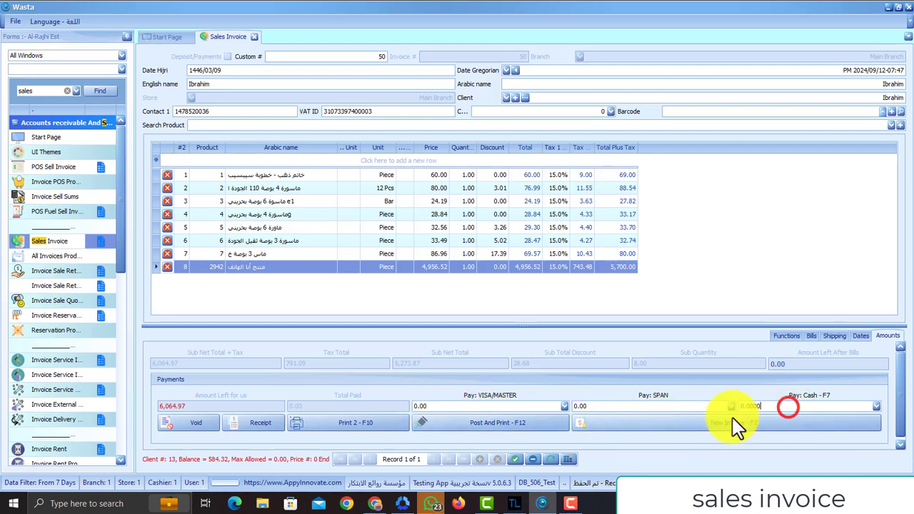
{"action": "left_click", "coordinate": [428, 404]}
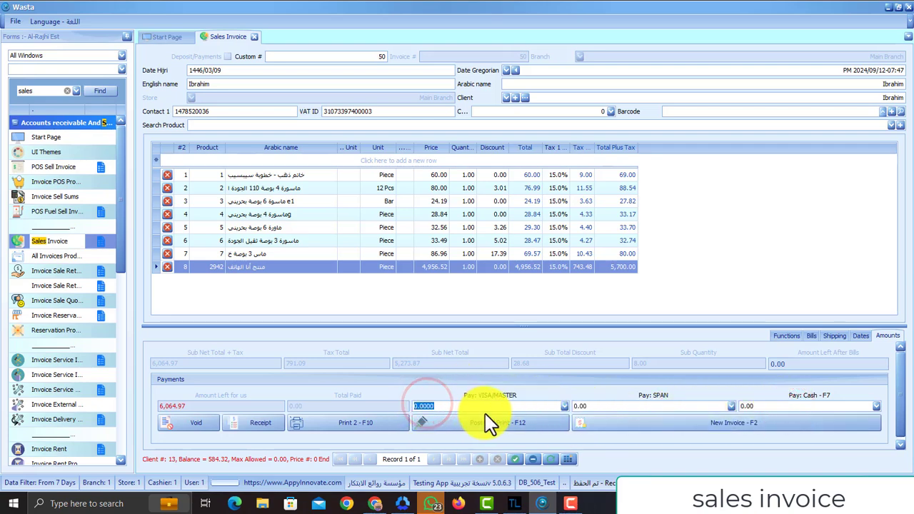
{"action": "type", "text": "606"}
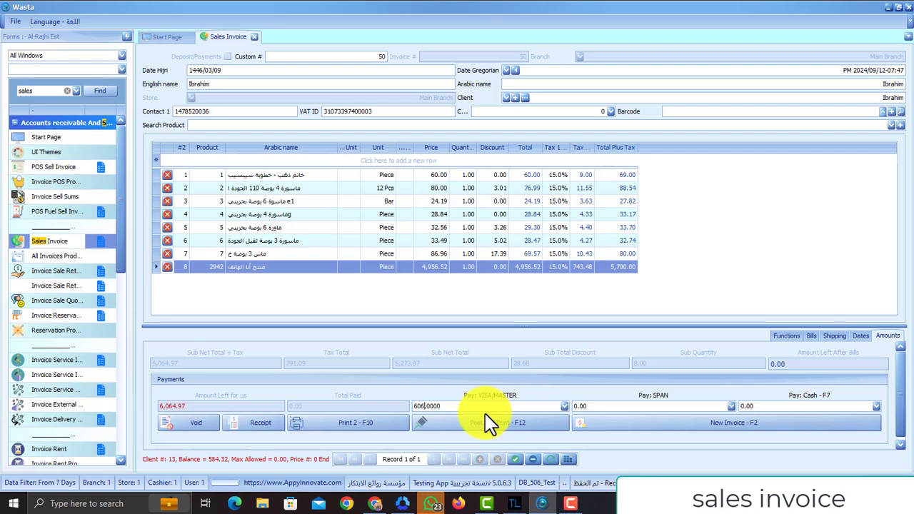
{"action": "left_click", "coordinate": [637, 406]}
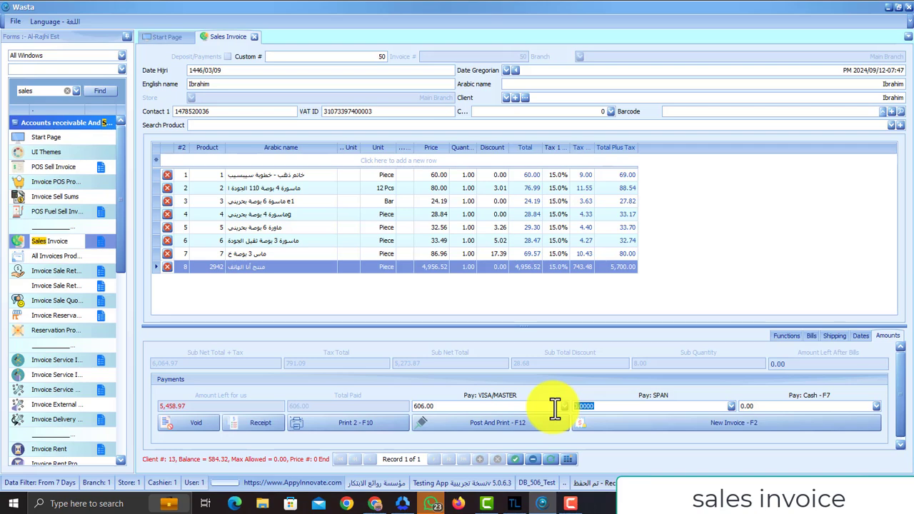
{"action": "left_click", "coordinate": [750, 406]}
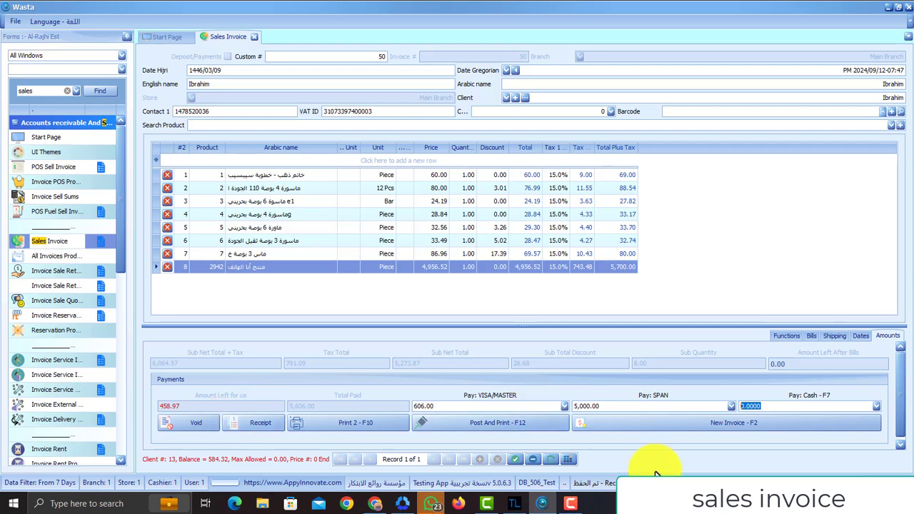
{"action": "type", "text": "458"}
{"action": "left_click", "coordinate": [514, 407]}
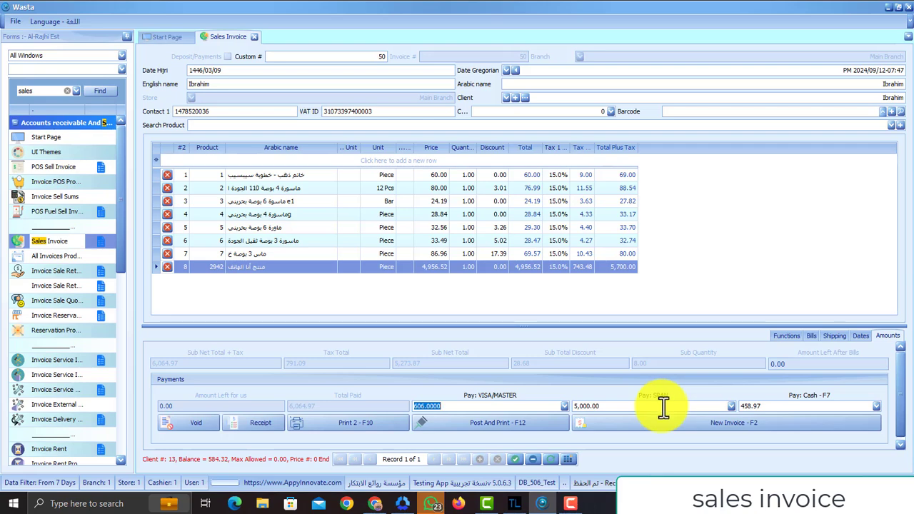
{"action": "left_click", "coordinate": [513, 460]}
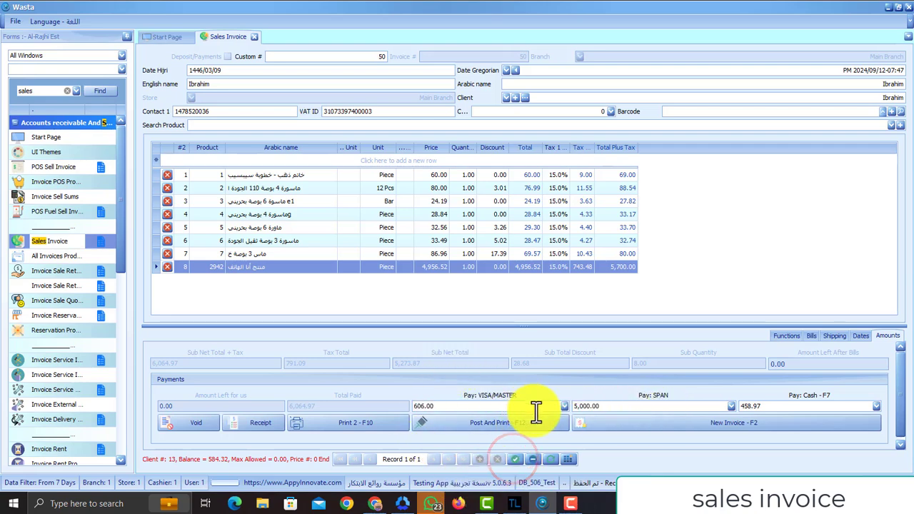
Post and print the invoice, agreeing to exceed its maximum allowed amount, and look over the print preview.
{"action": "left_click", "coordinate": [500, 423]}
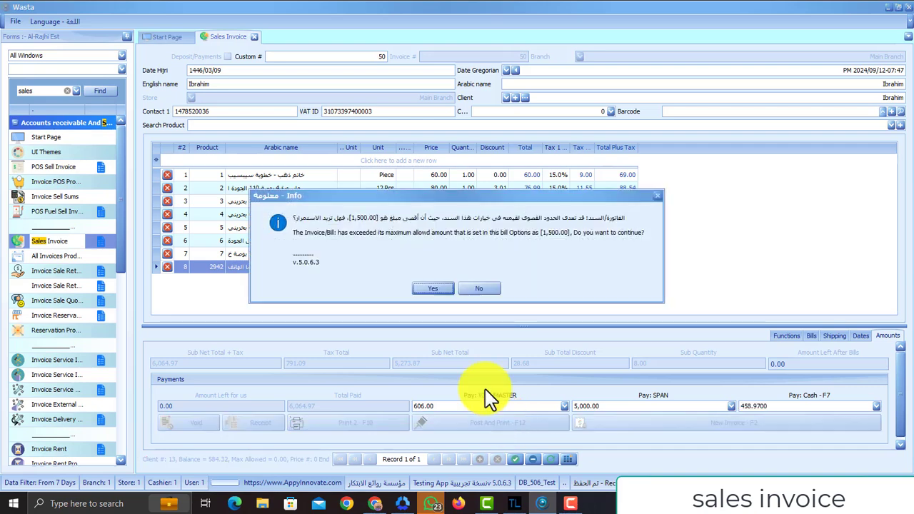
{"action": "left_click", "coordinate": [433, 289]}
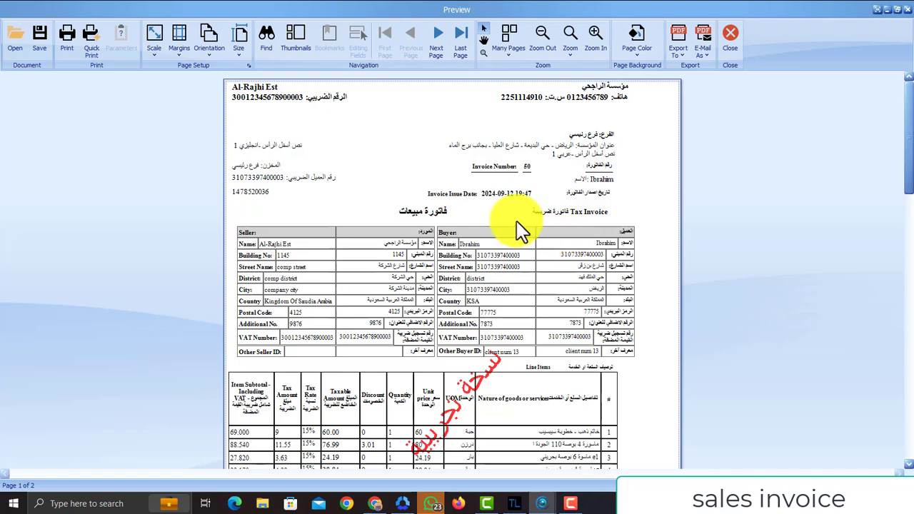
{"action": "scroll", "coordinate": [517, 221], "scroll_direction": "down", "scroll_amount": 3}
{"action": "scroll", "coordinate": [511, 223], "scroll_direction": "up", "scroll_amount": 3}
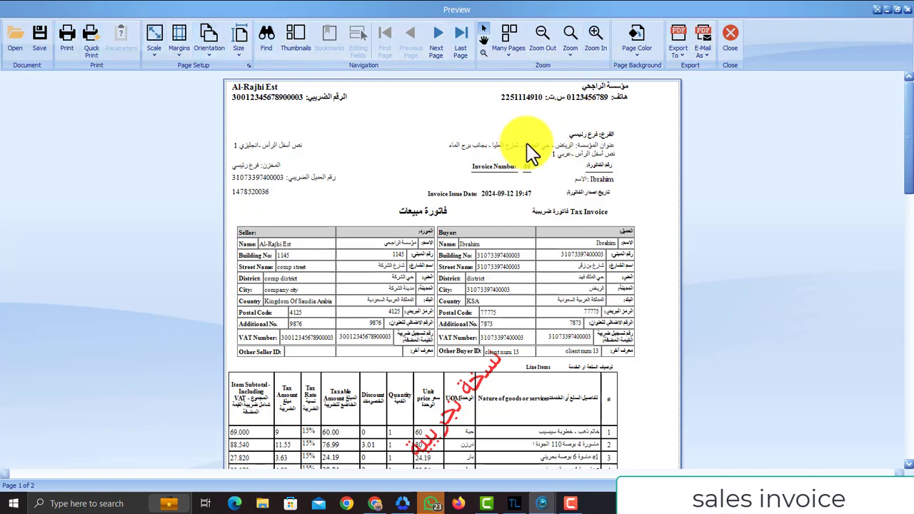
Examine the printed invoice's buyer and seller details, line items and totals, and close the preview.
{"action": "scroll", "coordinate": [507, 289], "scroll_direction": "down", "scroll_amount": 2}
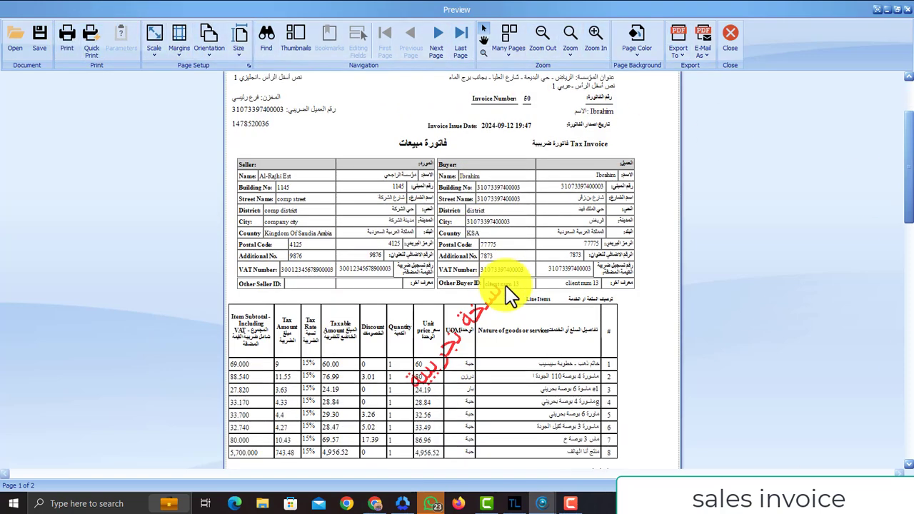
{"action": "scroll", "coordinate": [509, 293], "scroll_direction": "down", "scroll_amount": 3}
{"action": "scroll", "coordinate": [511, 290], "scroll_direction": "up", "scroll_amount": 3}
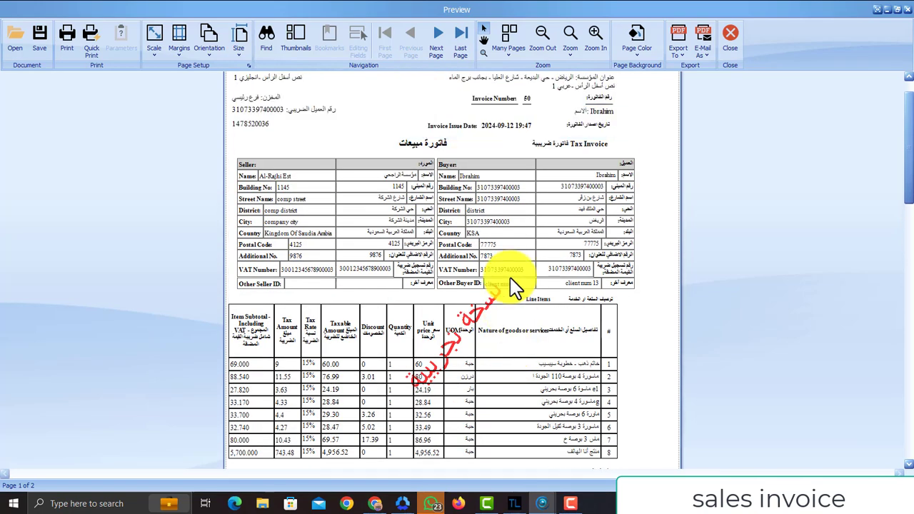
{"action": "scroll", "coordinate": [513, 287], "scroll_direction": "up", "scroll_amount": 2}
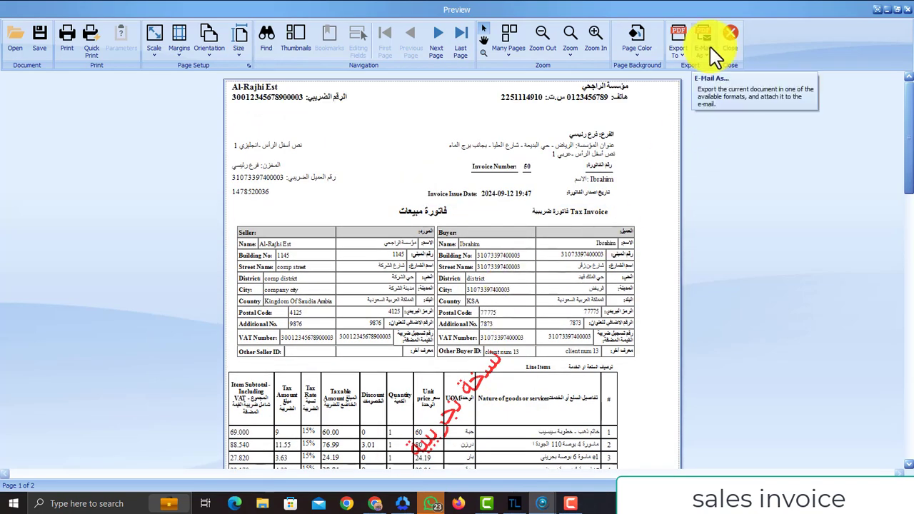
{"action": "scroll", "coordinate": [547, 241], "scroll_direction": "down", "scroll_amount": 4}
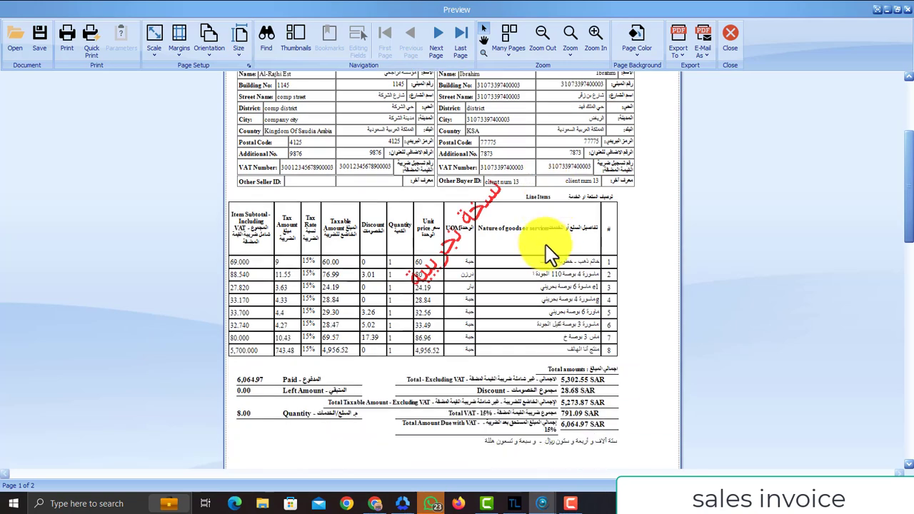
{"action": "scroll", "coordinate": [548, 247], "scroll_direction": "up", "scroll_amount": 2}
{"action": "scroll", "coordinate": [547, 254], "scroll_direction": "up", "scroll_amount": 3}
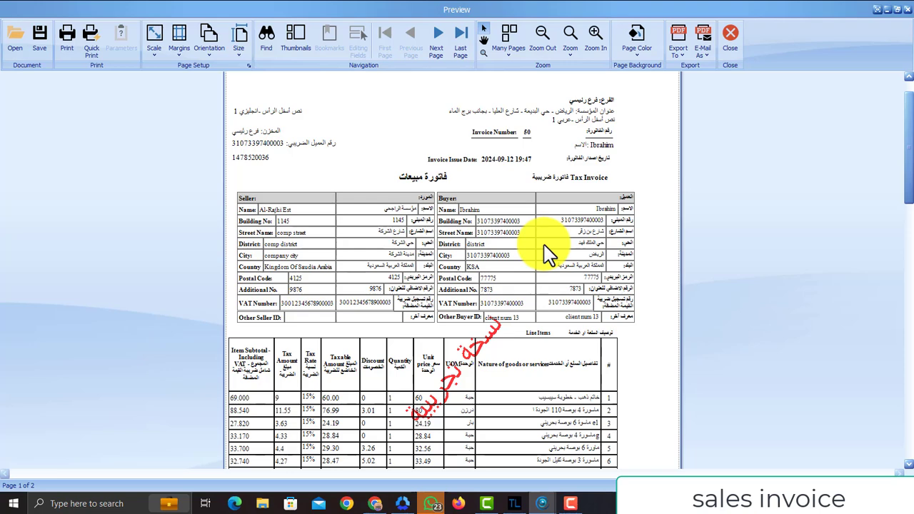
{"action": "left_click", "coordinate": [728, 36]}
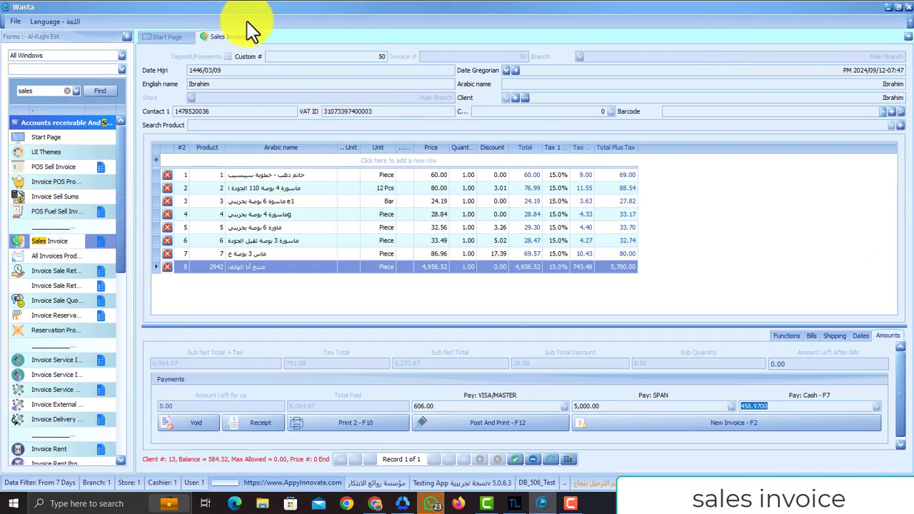
Open the list of sales invoices and retrieve the server data with From Date set to 2024/09/10.
{"action": "left_click", "coordinate": [247, 21]}
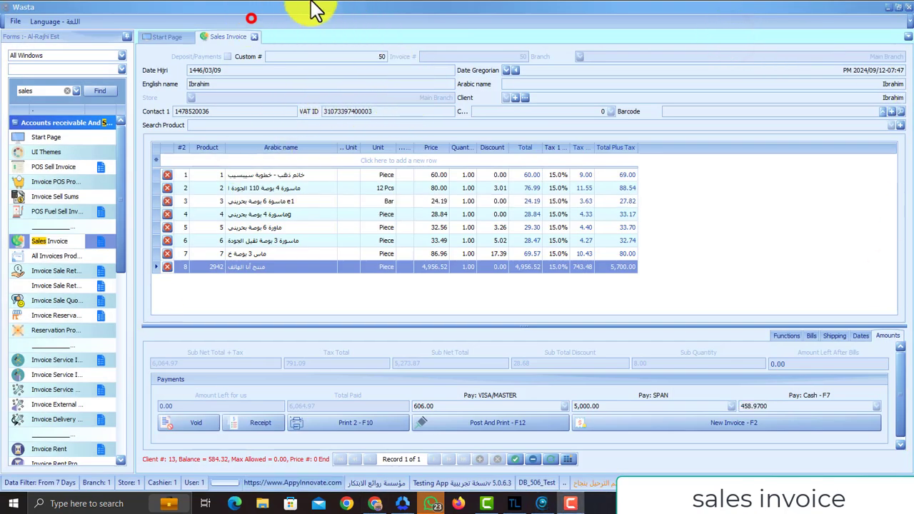
{"action": "right_click", "coordinate": [217, 35]}
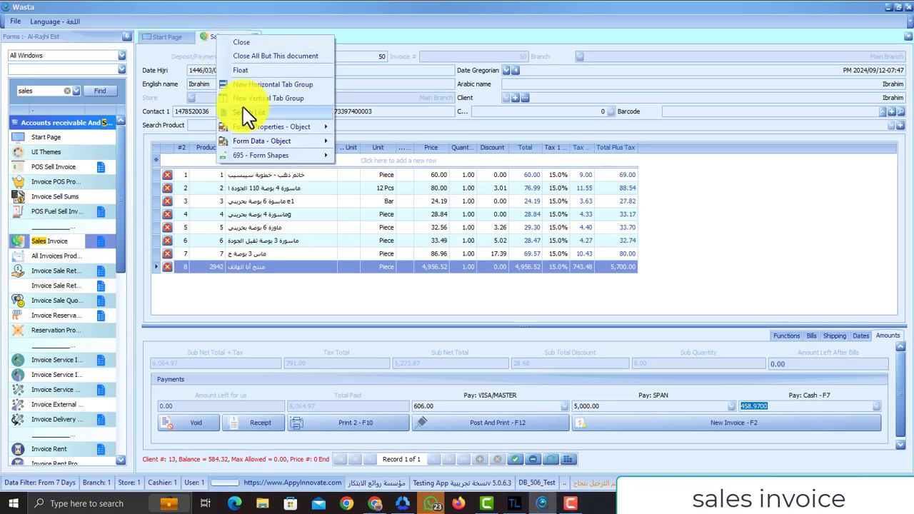
{"action": "left_click", "coordinate": [100, 243]}
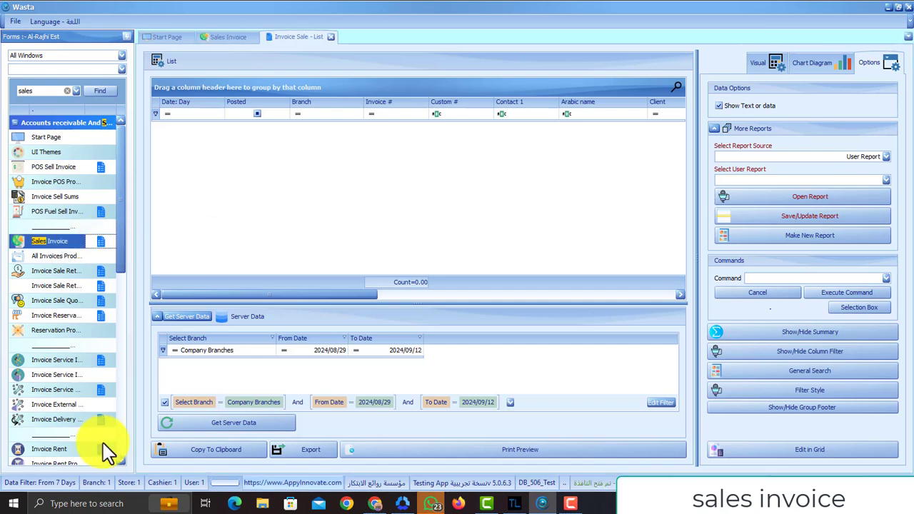
{"action": "left_click", "coordinate": [318, 350]}
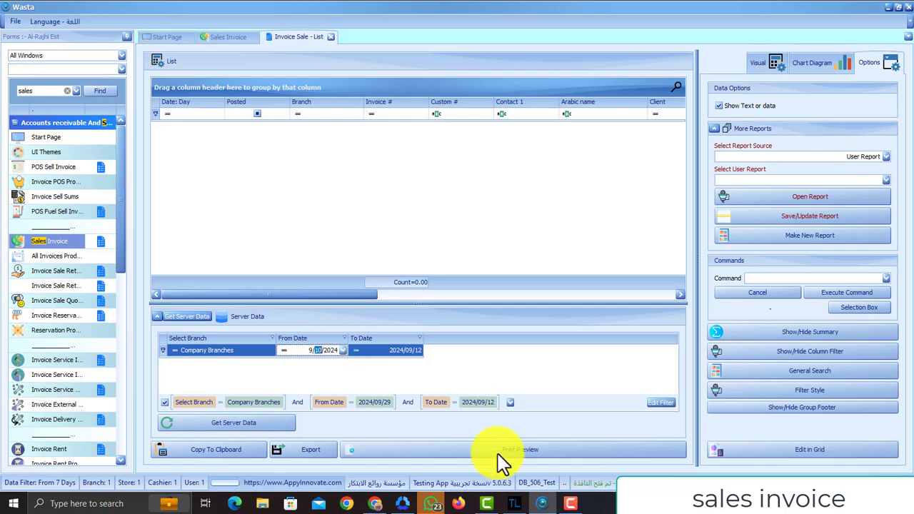
{"action": "left_click", "coordinate": [257, 425]}
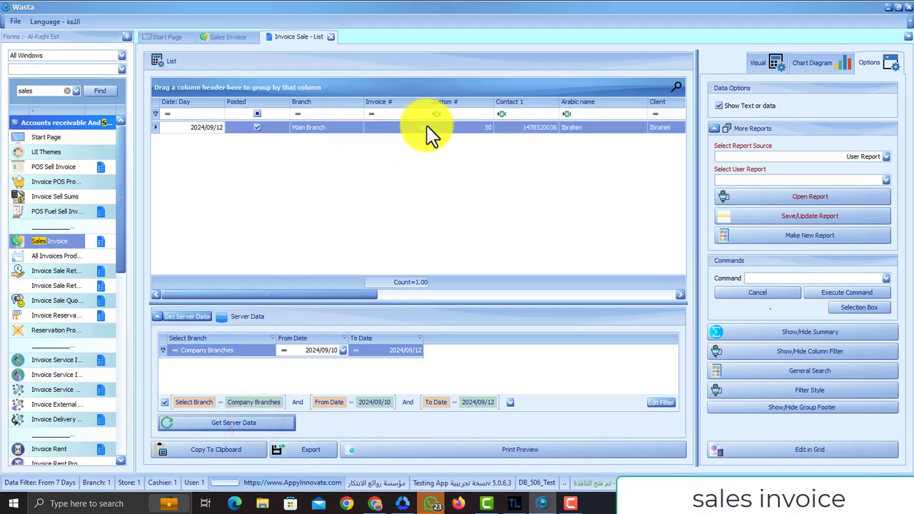
Open the posted invoice from the sales invoice list and review its product lines, checking back against the list.
{"action": "double_click", "coordinate": [576, 131]}
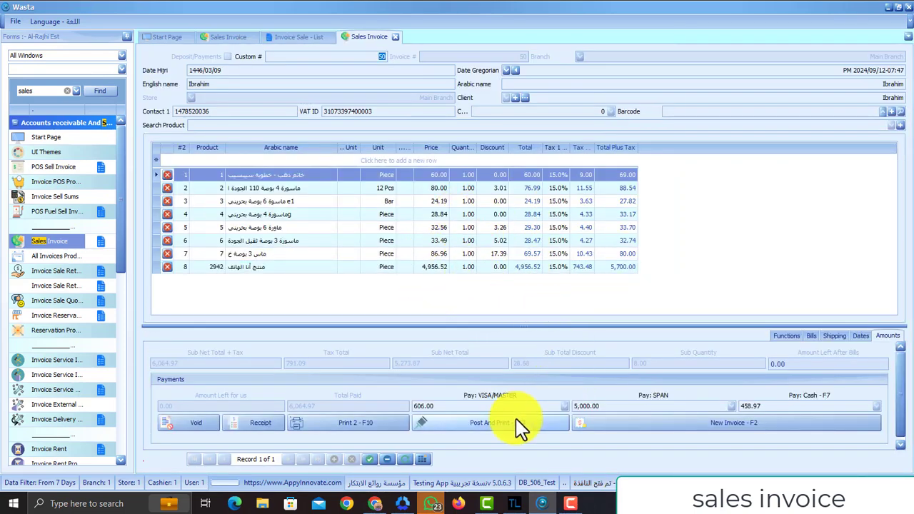
{"action": "left_click", "coordinate": [537, 200]}
{"action": "left_click", "coordinate": [539, 187]}
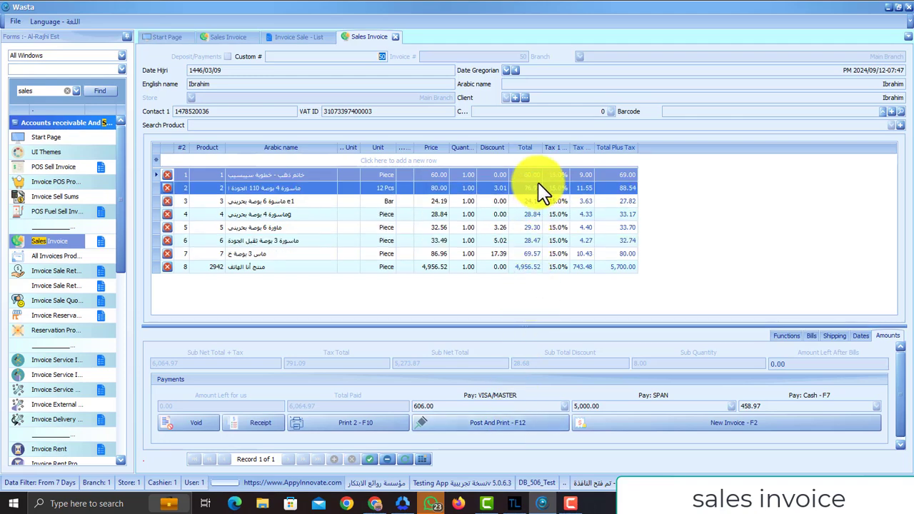
{"action": "left_click", "coordinate": [518, 202]}
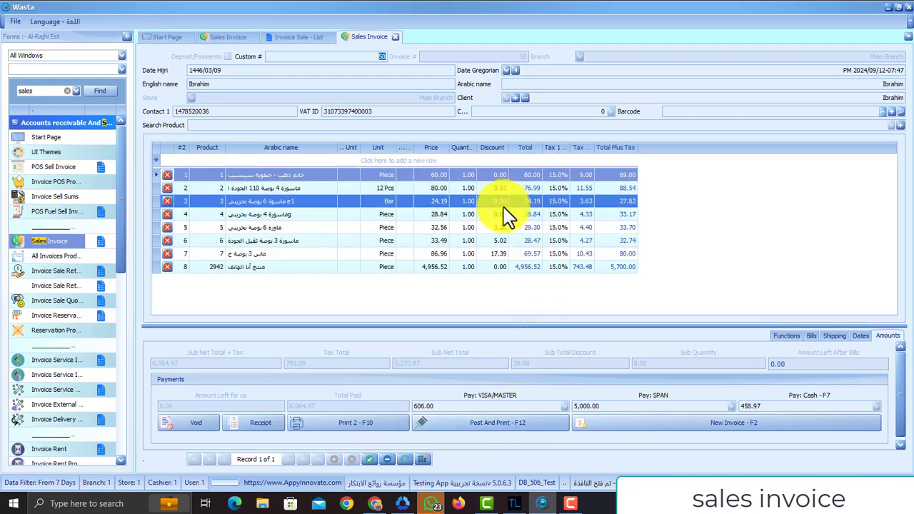
{"action": "left_click", "coordinate": [293, 37]}
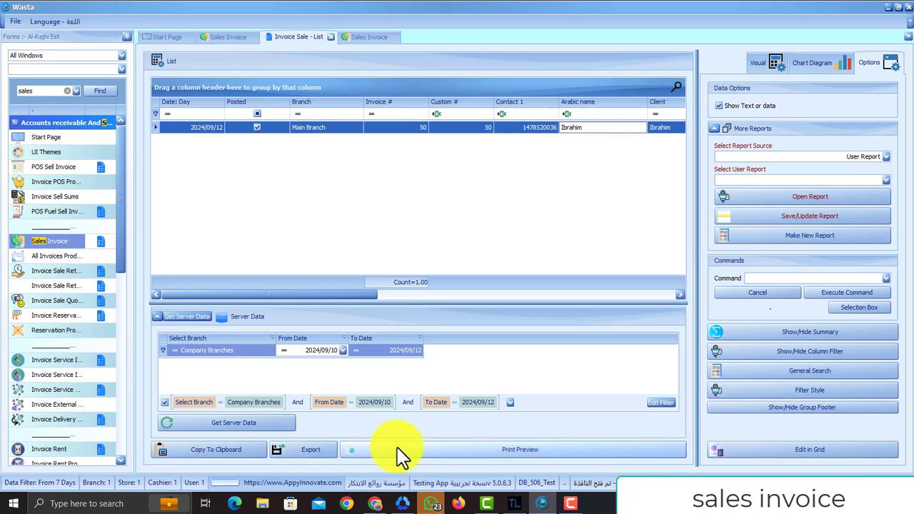
{"action": "left_click", "coordinate": [362, 36]}
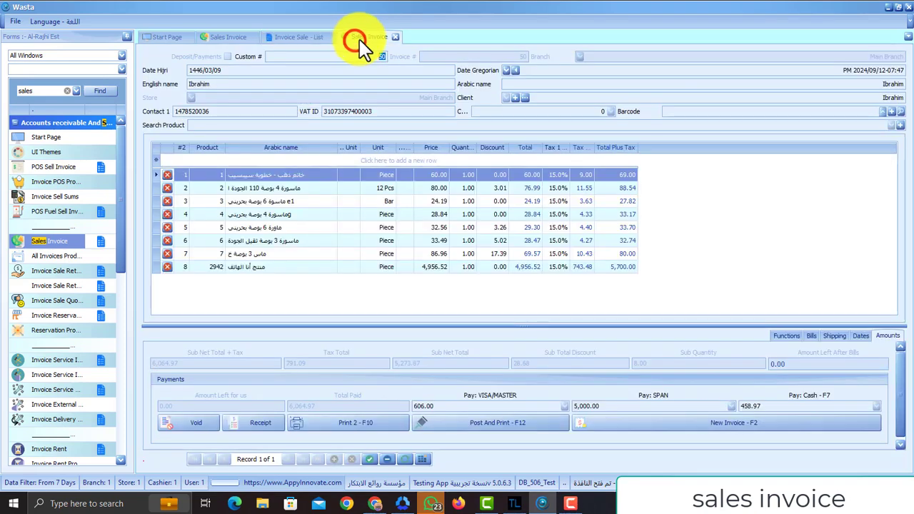